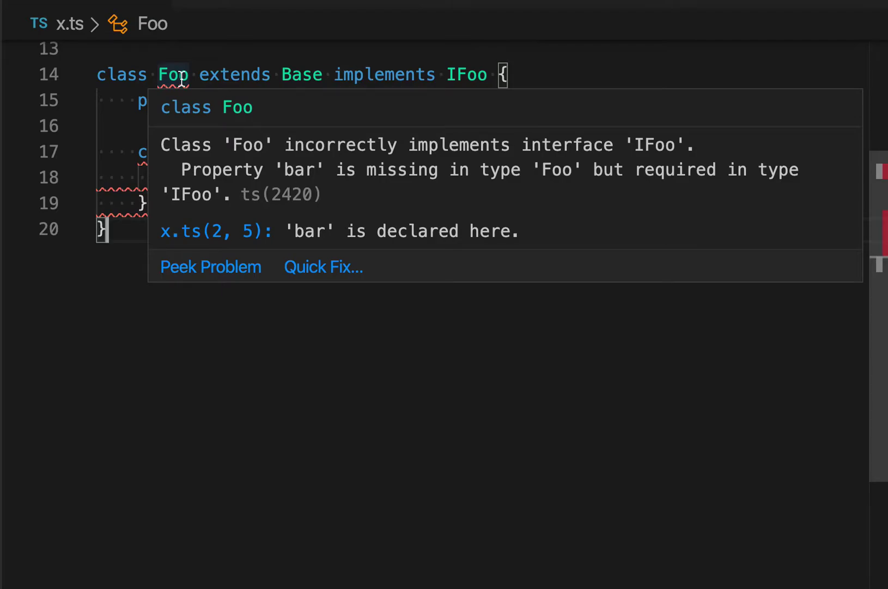
Reveal the error that class Foo in x.ts is missing IFoo's 'bar' property
{"action": "left_click", "coordinate": [182, 77]}
{"action": "scroll", "coordinate": [182, 76], "scroll_direction": "up", "scroll_amount": 1}
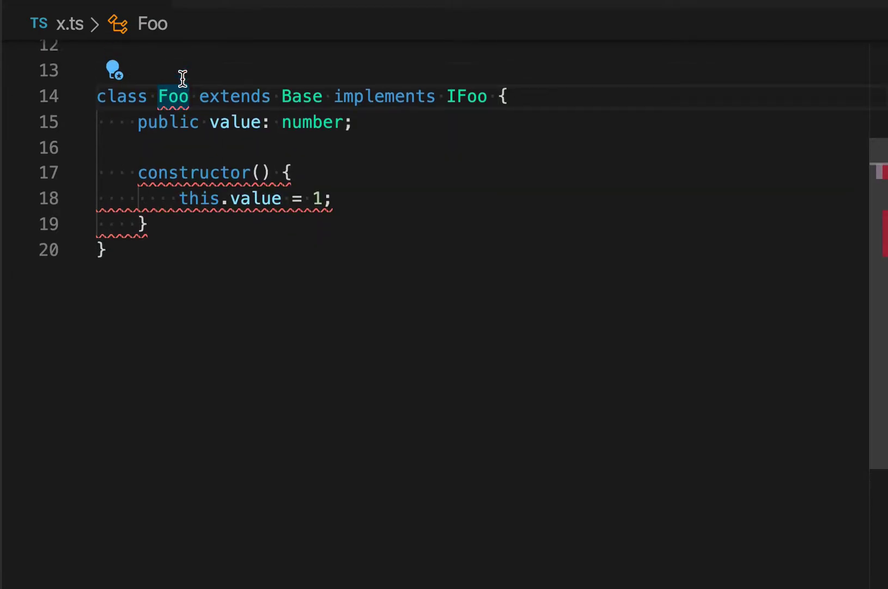
{"action": "mouse_move", "coordinate": [112, 70]}
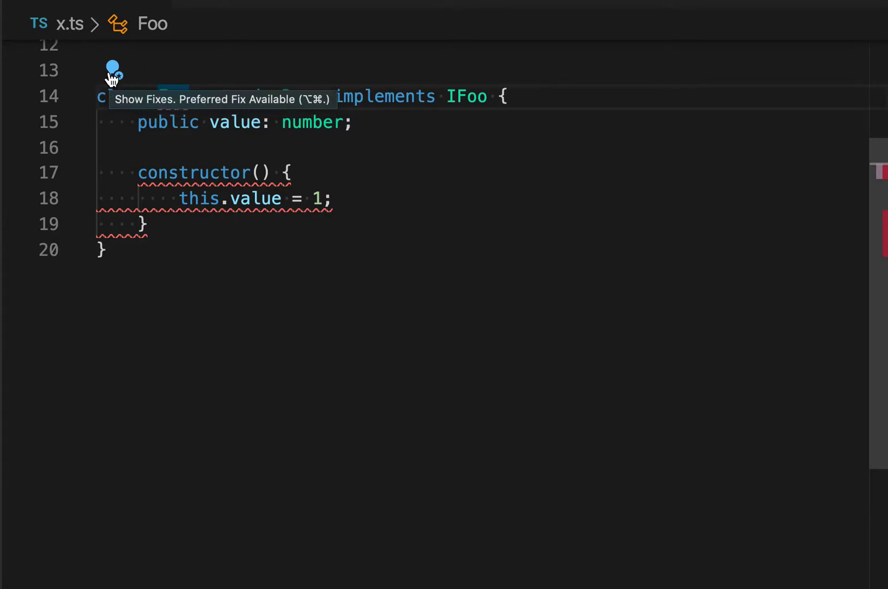
{"action": "left_click", "coordinate": [113, 73]}
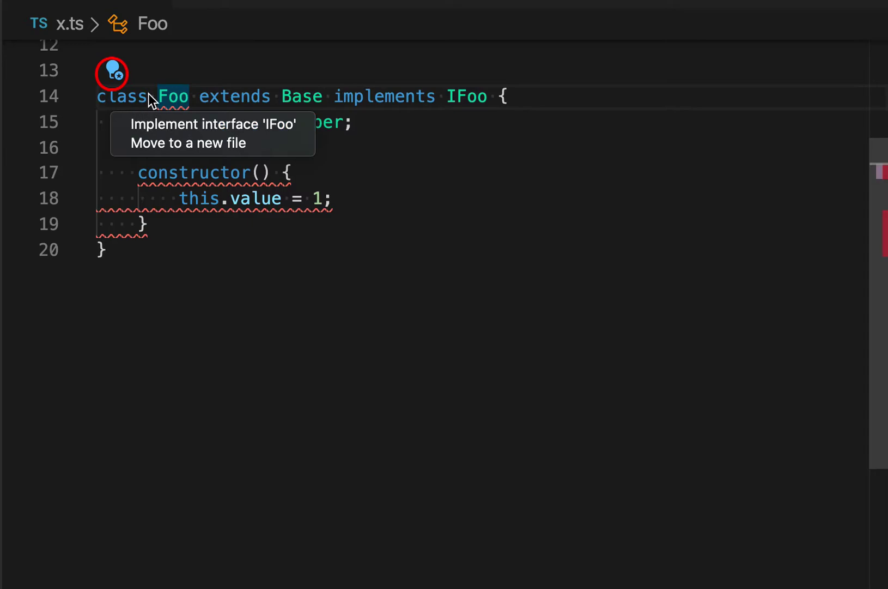
{"action": "key", "text": "Escape"}
{"action": "left_click", "coordinate": [211, 96]}
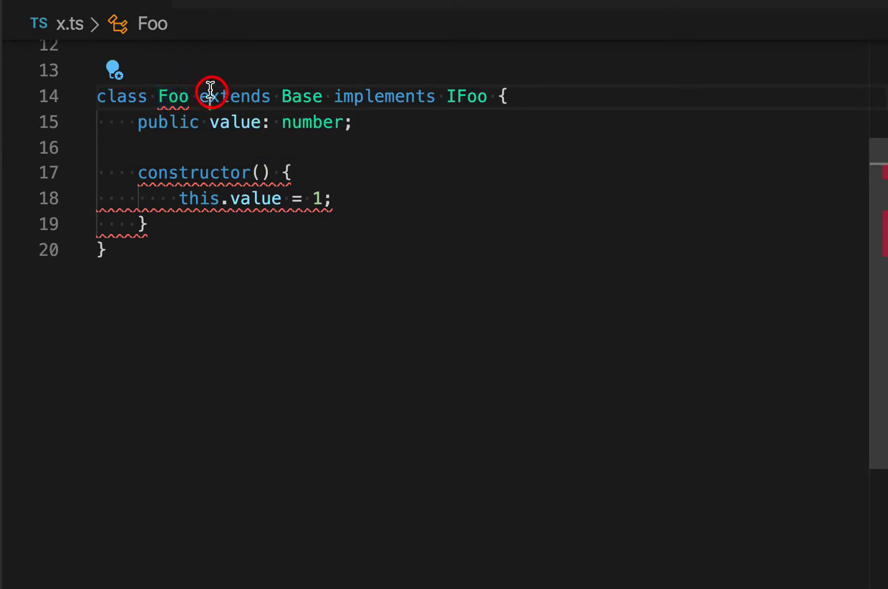
Auto-fix Foo to implement IFoo, adding a bar() stub throwing 'Method not implemented.'
{"action": "left_click", "coordinate": [180, 97]}
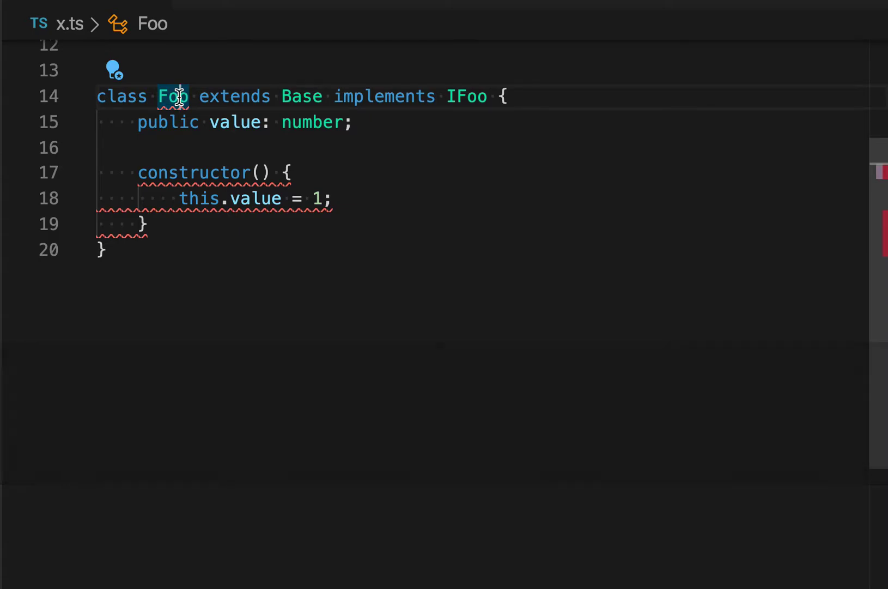
{"action": "key", "text": "ctrl+alt+period"}
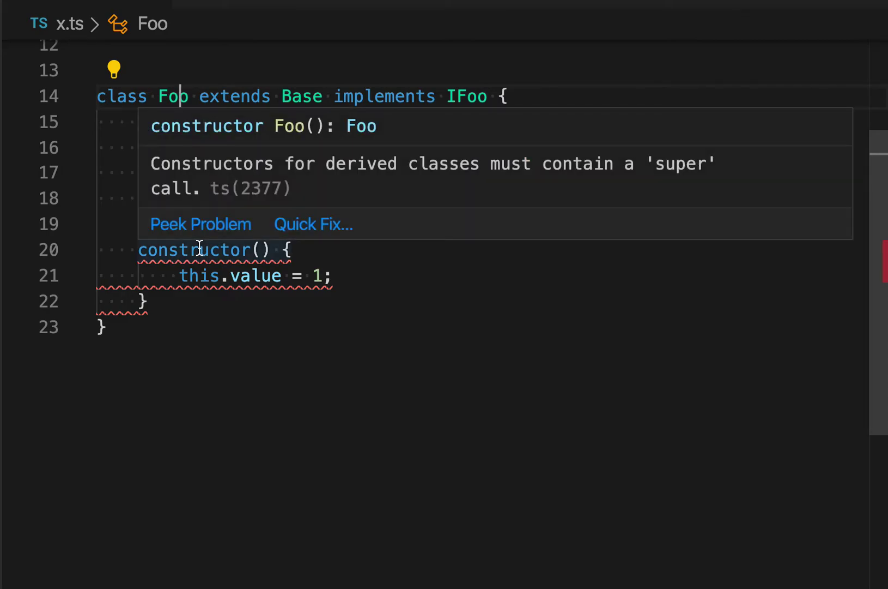
Auto-fix Foo's constructor to begin with a super() call
{"action": "mouse_move", "coordinate": [194, 173]}
{"action": "left_click", "coordinate": [199, 248]}
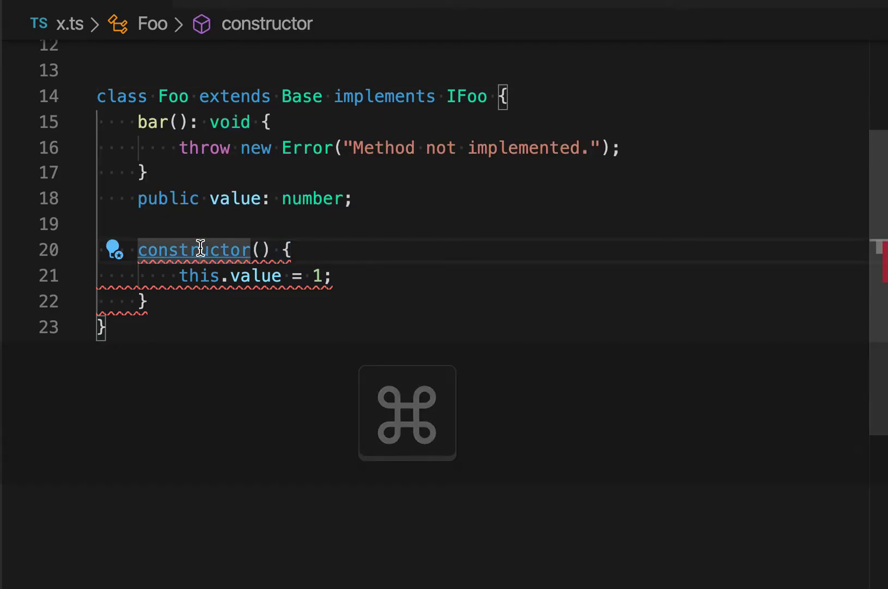
{"action": "key", "text": "alt+super+period"}
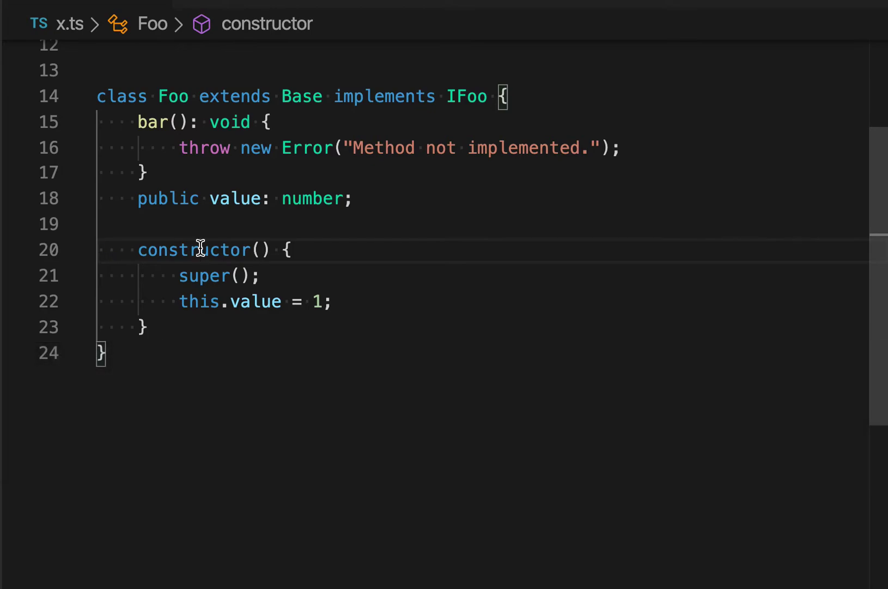